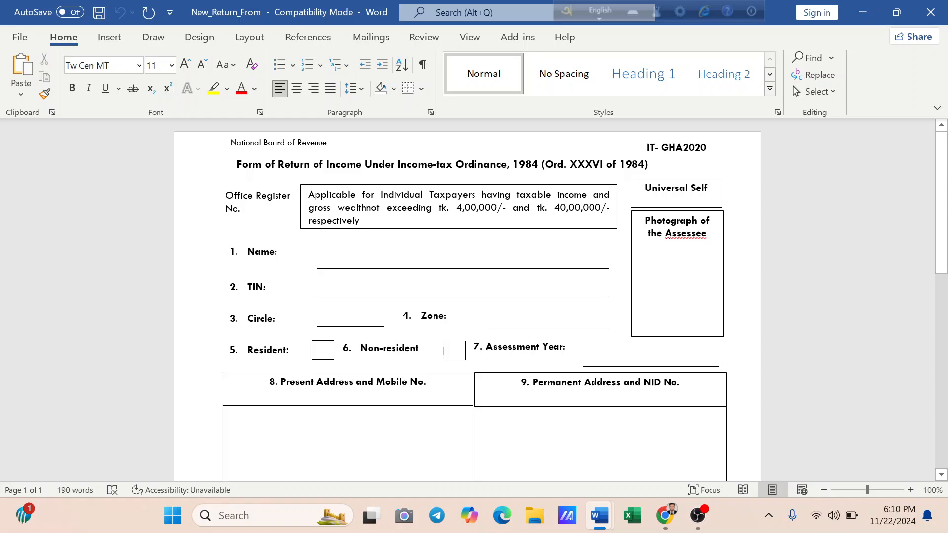
Review the income tax return form, from its header and taxpayer fields down to the verification section and Acknowledge Receipt.
{"action": "left_click_drag", "start_coordinate": [946, 234], "coordinate": [946, 198]}
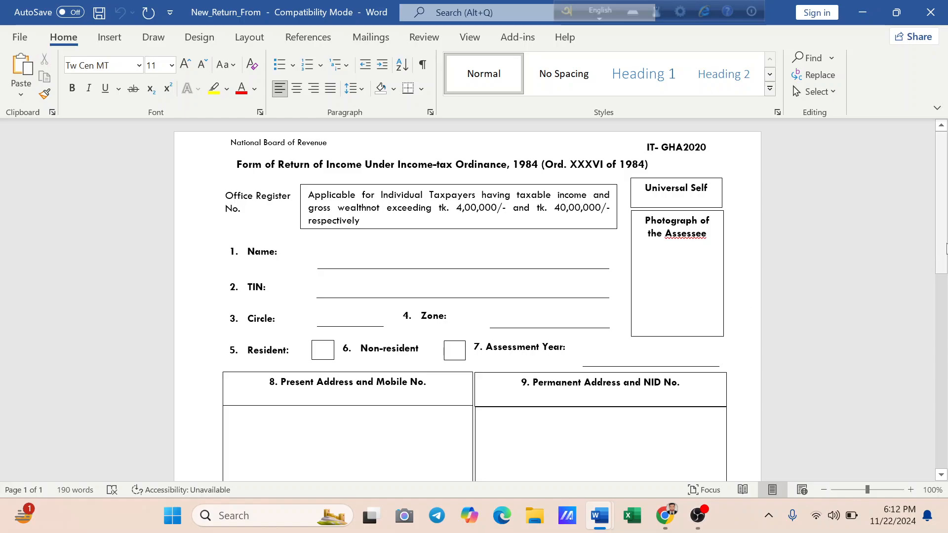
{"action": "scroll", "coordinate": [947, 295], "scroll_direction": "down", "scroll_amount": 3}
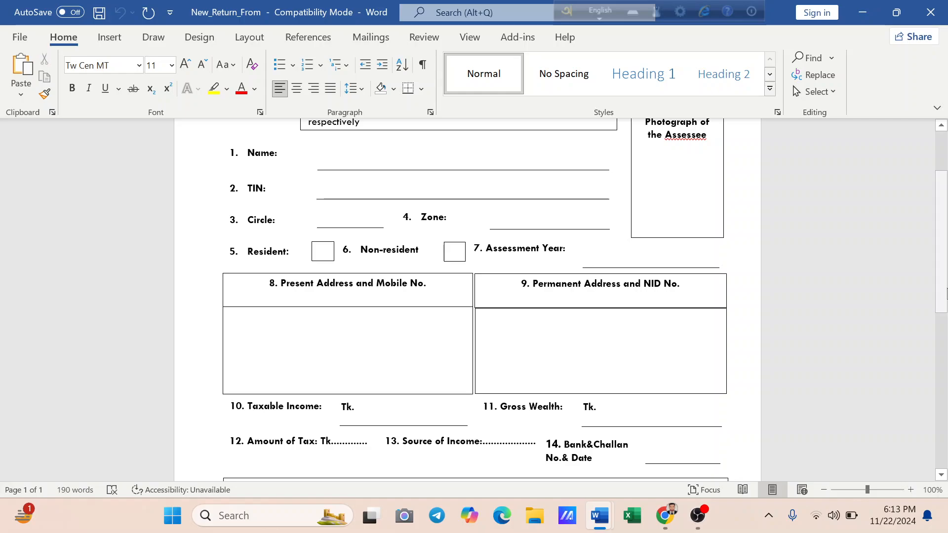
{"action": "scroll", "coordinate": [945, 337], "scroll_direction": "down", "scroll_amount": 3}
{"action": "scroll", "coordinate": [946, 338], "scroll_direction": "down", "scroll_amount": 3}
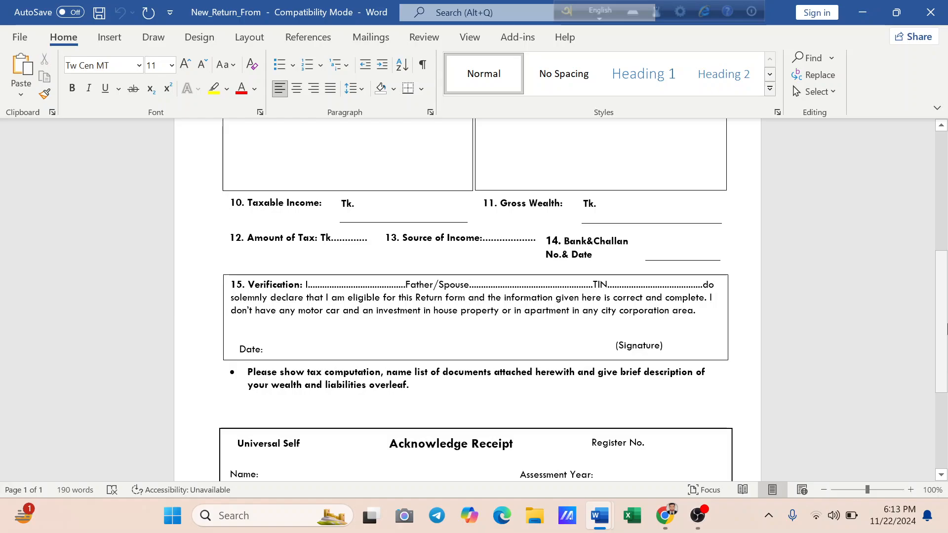
{"action": "right_click", "coordinate": [946, 304]}
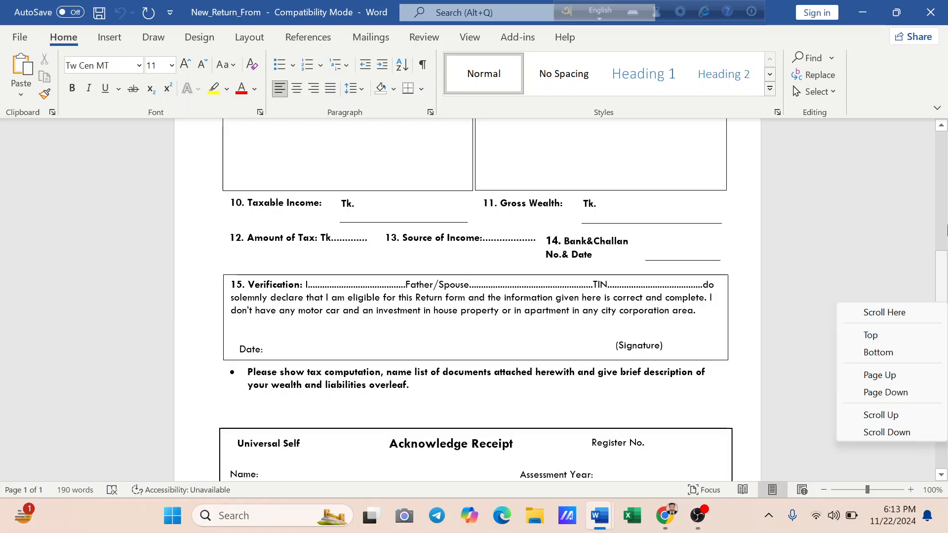
{"action": "key", "text": "Escape"}
{"action": "left_click", "coordinate": [946, 233]}
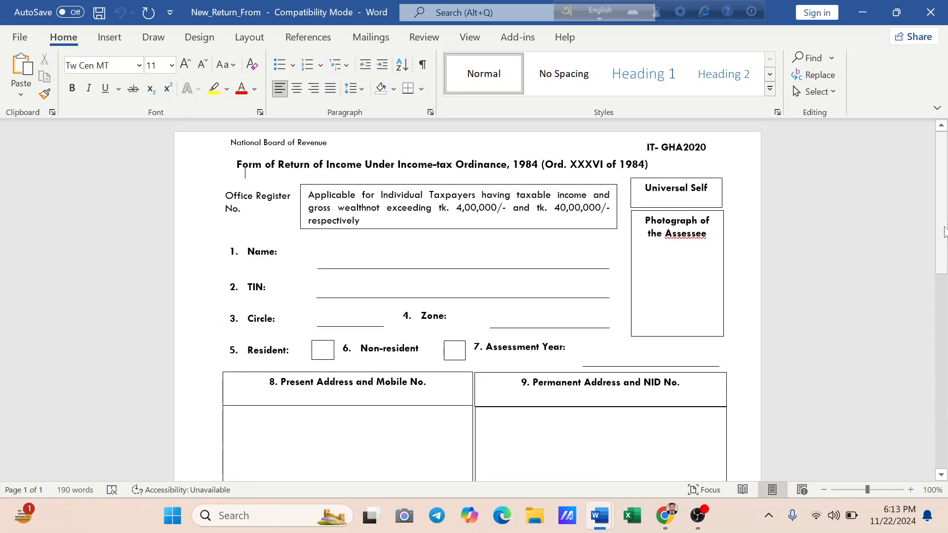
{"action": "left_click_drag", "start_coordinate": [945, 232], "coordinate": [945, 261]}
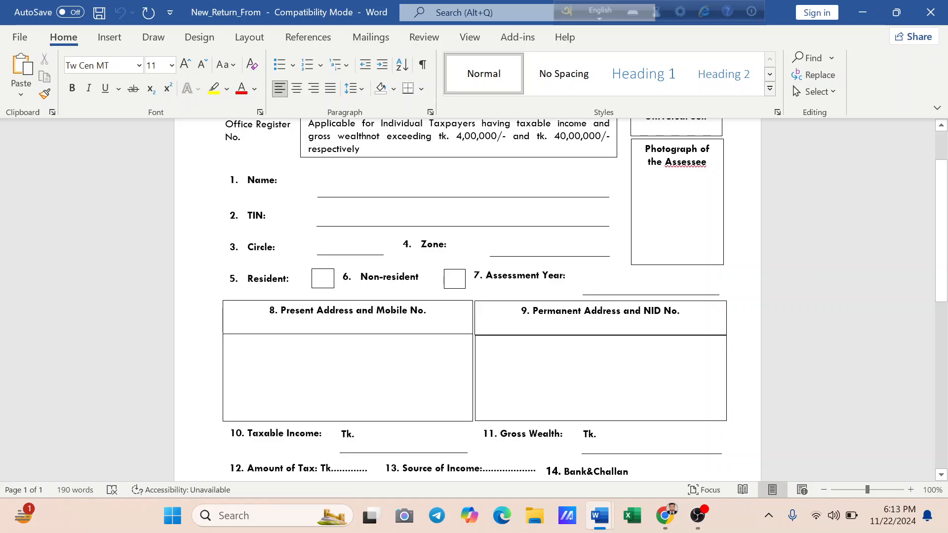
Switch to the New Microsoft Word Document and delete its "Zero Tax Return" title line.
{"action": "mouse_move", "coordinate": [599, 515]}
{"action": "left_click", "coordinate": [524, 443]}
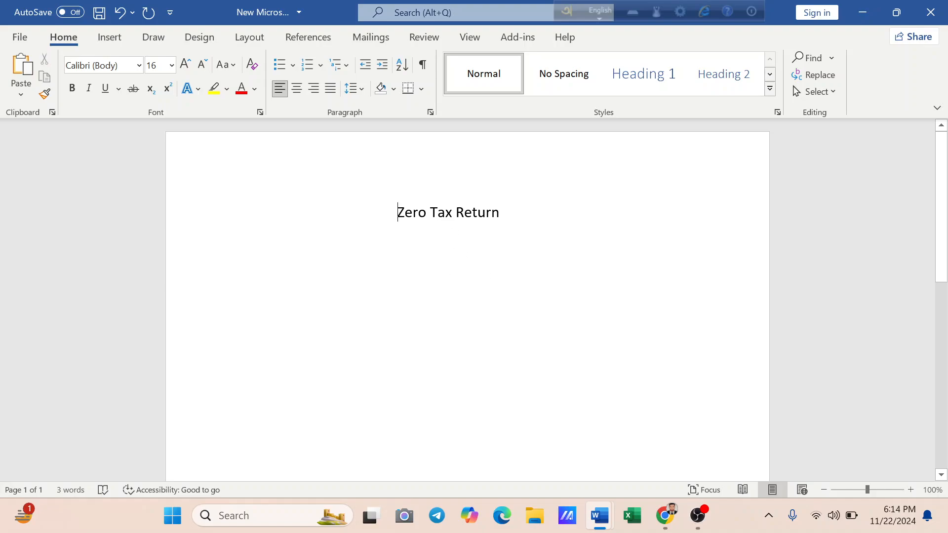
{"action": "key", "text": "End"}
{"action": "key", "text": "BackSpace"}
{"action": "key", "text": "BackSpace"}
{"action": "key", "text": "BackSpace"}
{"action": "key", "text": "BackSpace"}
{"action": "key", "text": "BackSpace"}
{"action": "key", "text": "BackSpace"}
{"action": "key", "text": "BackSpace"}
{"action": "key", "text": "BackSpace"}
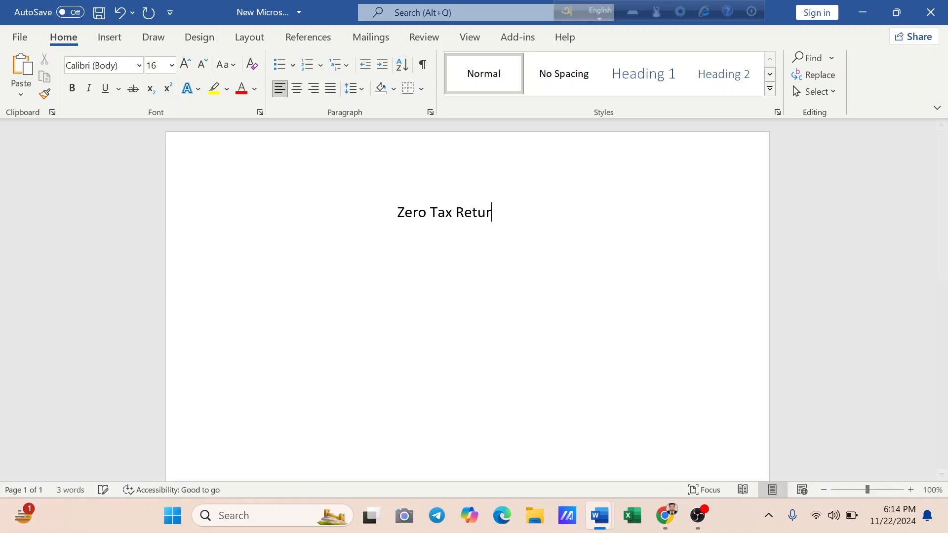
{"action": "key", "text": "BackSpace"}
{"action": "key", "text": "BackSpace"}
{"action": "key", "text": "BackSpace"}
{"action": "key", "text": "BackSpace"}
{"action": "key", "text": "BackSpace"}
{"action": "key", "text": "BackSpace"}
{"action": "key", "text": "BackSpace"}
{"action": "key", "text": "BackSpace"}
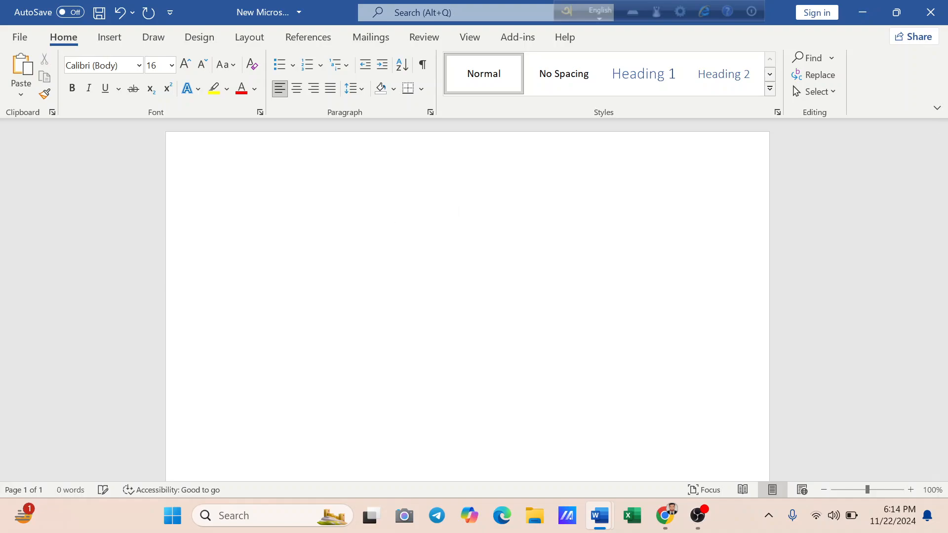
Enter the labels "Name:" and "Fathers Name:" on separate lines, followed by an empty line.
{"action": "type", "text": "Name:"}
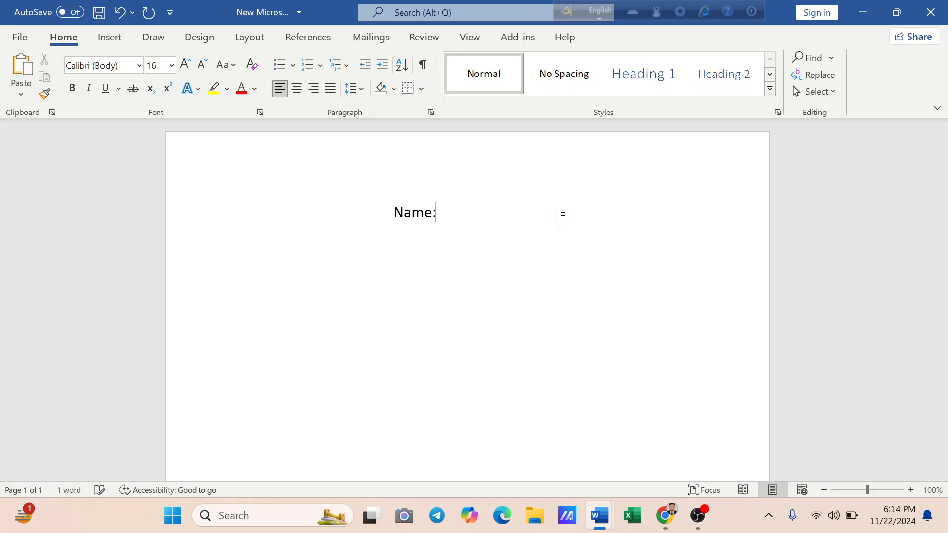
{"action": "key", "text": "Return"}
{"action": "type", "text": "Father"}
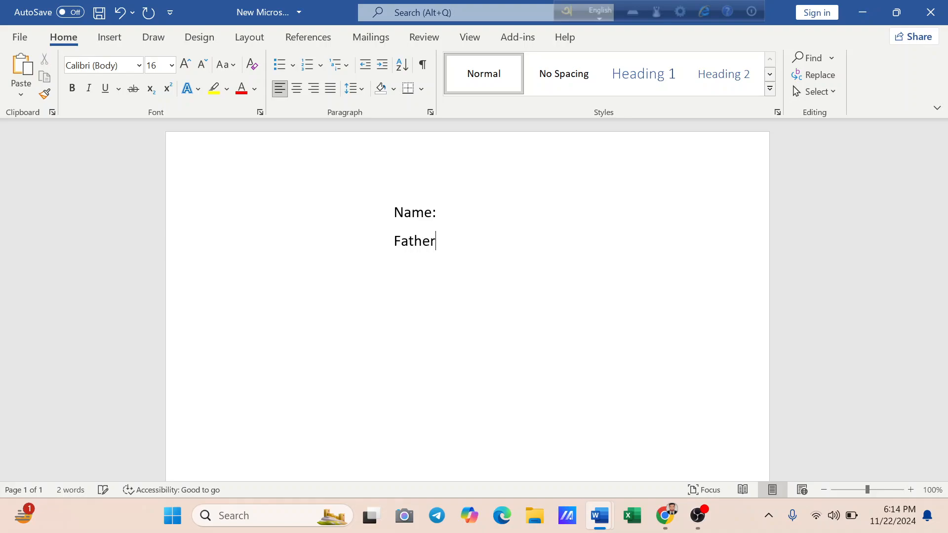
{"action": "type", "text": "s Name:"}
{"action": "key", "text": "Return"}
{"action": "key", "text": "Return"}
Add a numbered item 1 with the bold heading "Asset & Liabilities:".
{"action": "type", "text": "1."}
{"action": "key", "text": "ctrl+b"}
{"action": "type", "text": "Asset "}
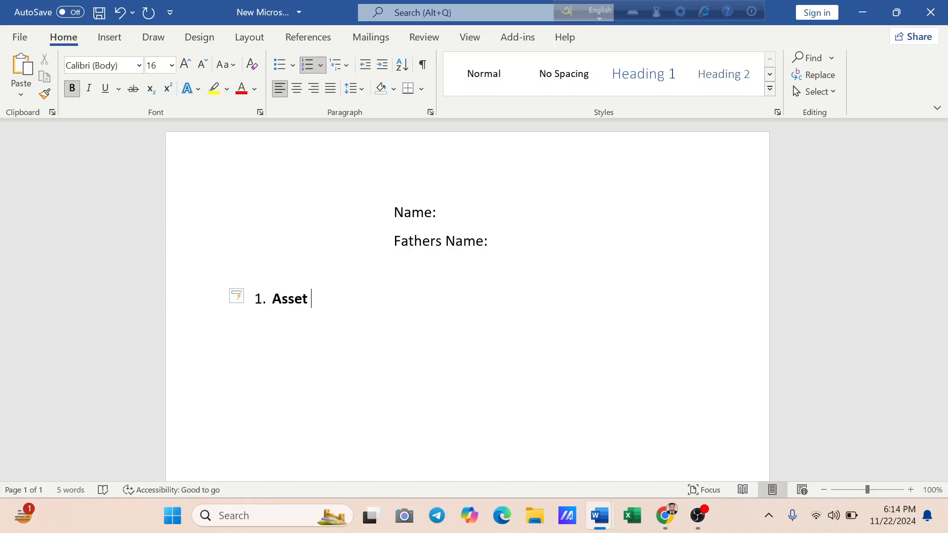
{"action": "type", "text": "& Liabilities"}
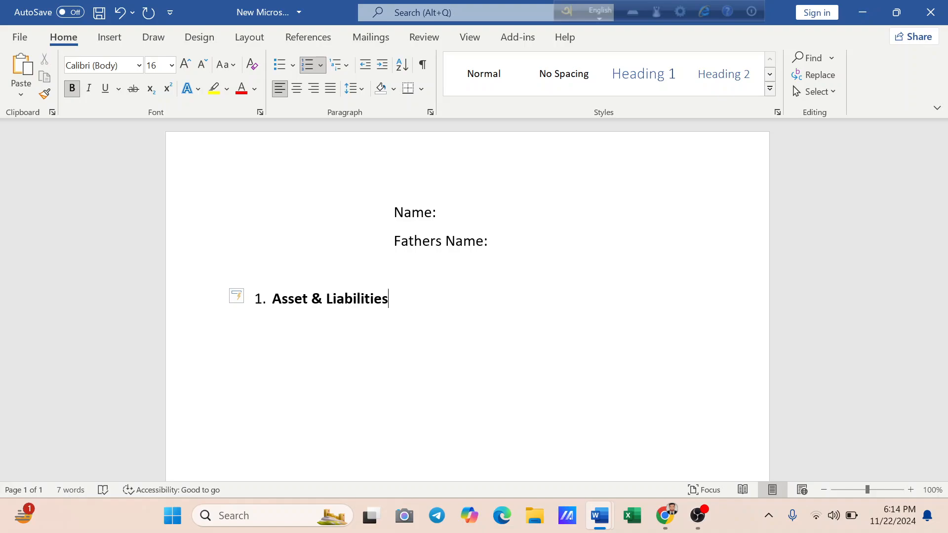
{"action": "type", "text": ":"}
Add an unnumbered bold line "Cash at Bank= 160512" under the Asset & Liabilities heading.
{"action": "key", "text": "Return"}
{"action": "key", "text": "BackSpace"}
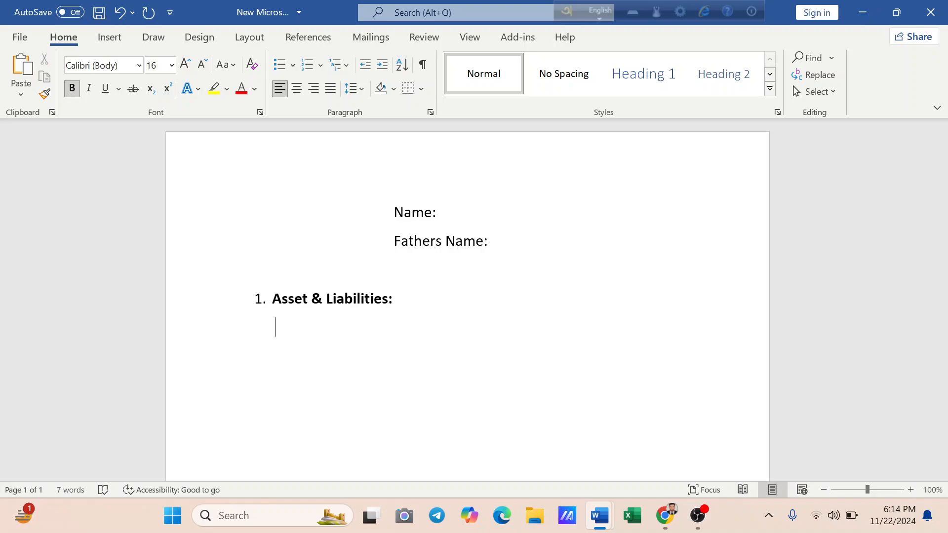
{"action": "type", "text": "Cash at Bank+"}
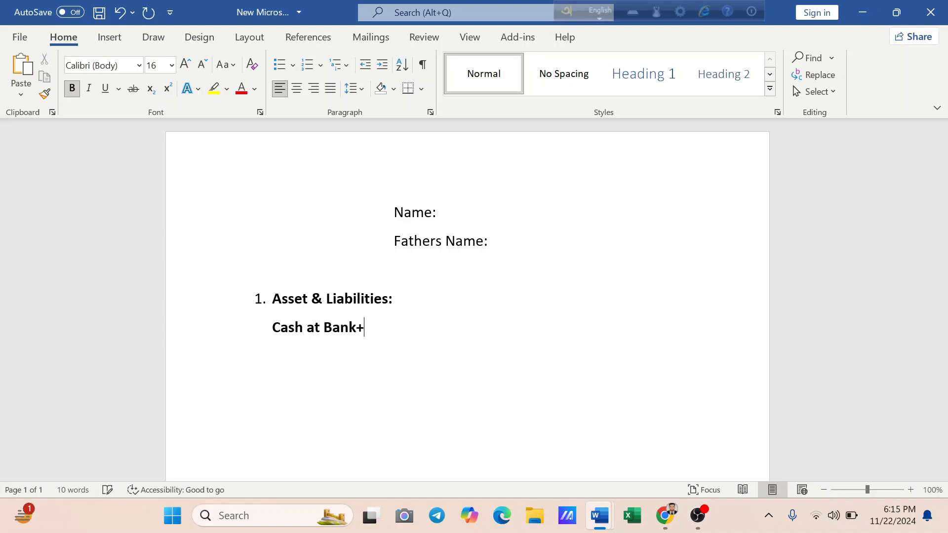
{"action": "key", "text": "BackSpace"}
{"action": "type", "text": "k= 160512"}
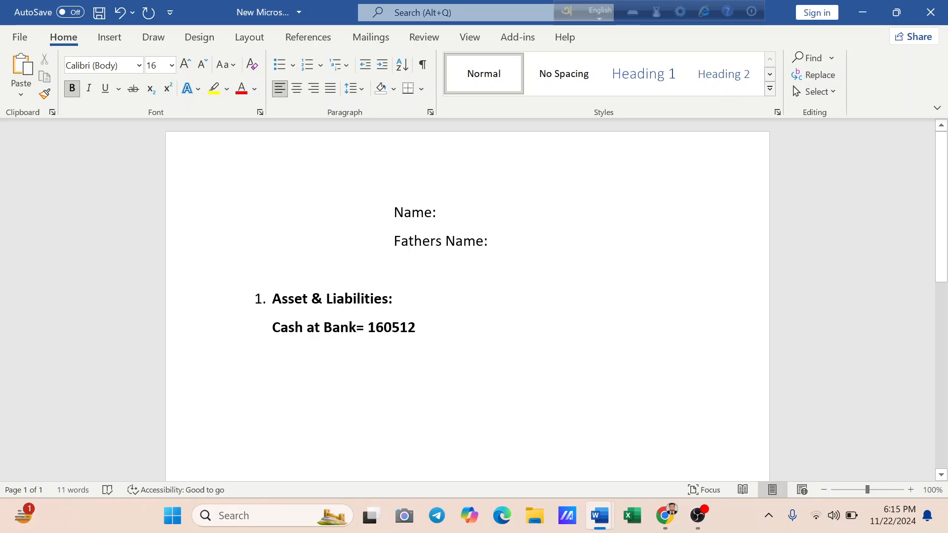
{"action": "left_click_drag", "start_coordinate": [368, 328], "coordinate": [416, 328]}
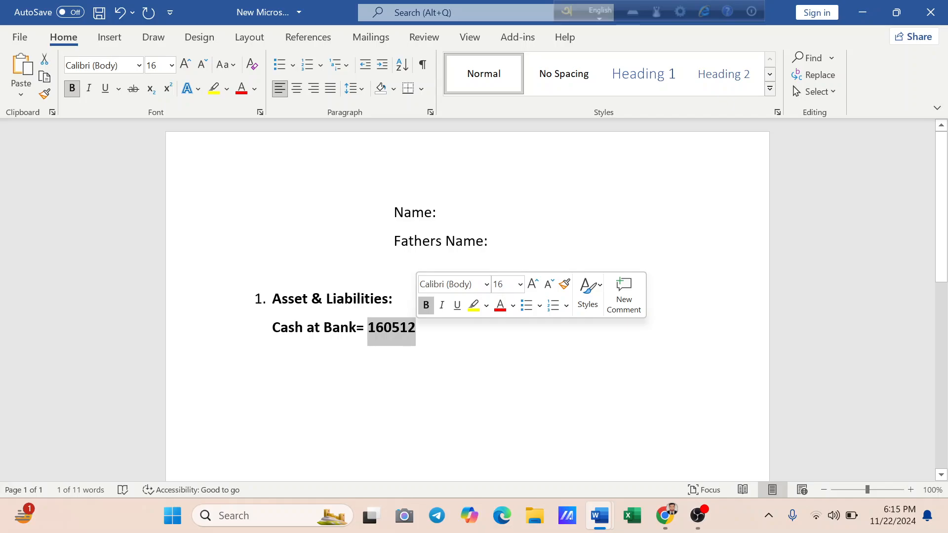
{"action": "key", "text": "Right"}
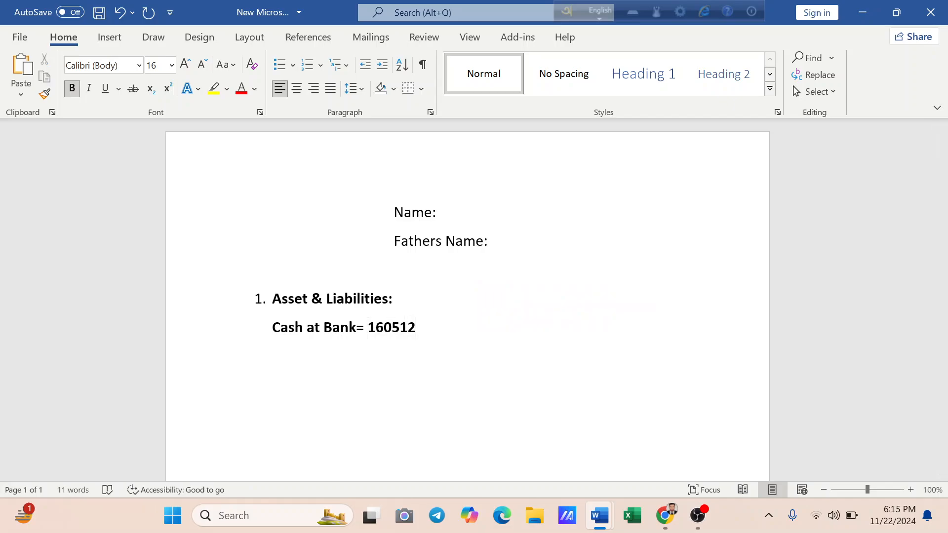
Add the line "Cash in Hand= 20000" below the Cash at Bank line.
{"action": "key", "text": "Return"}
{"action": "type", "text": "Cas"}
{"action": "type", "text": "h"}
{"action": "key", "text": "BackSpace"}
{"action": "type", "text": "sh in Hand"}
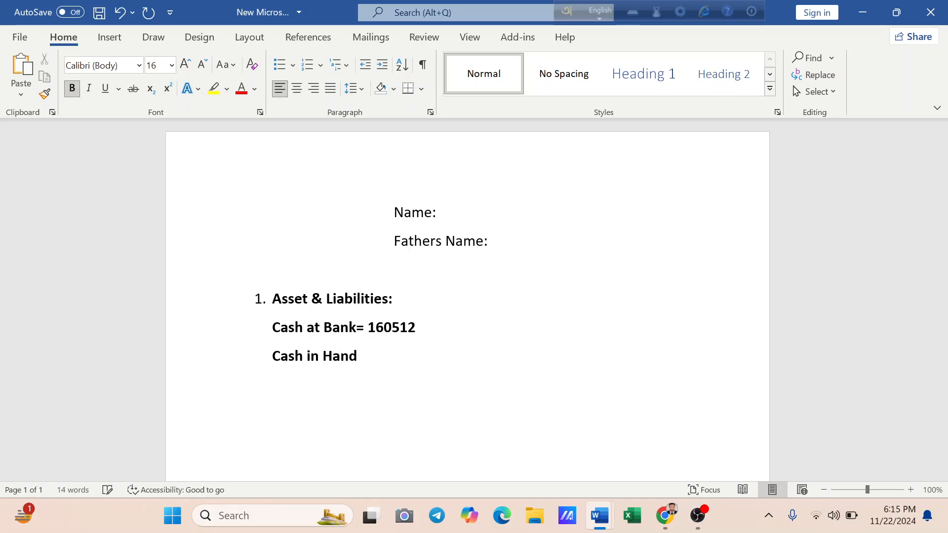
{"action": "type", "text": "+"}
{"action": "key", "text": "BackSpace"}
{"action": "type", "text": "= 20000"}
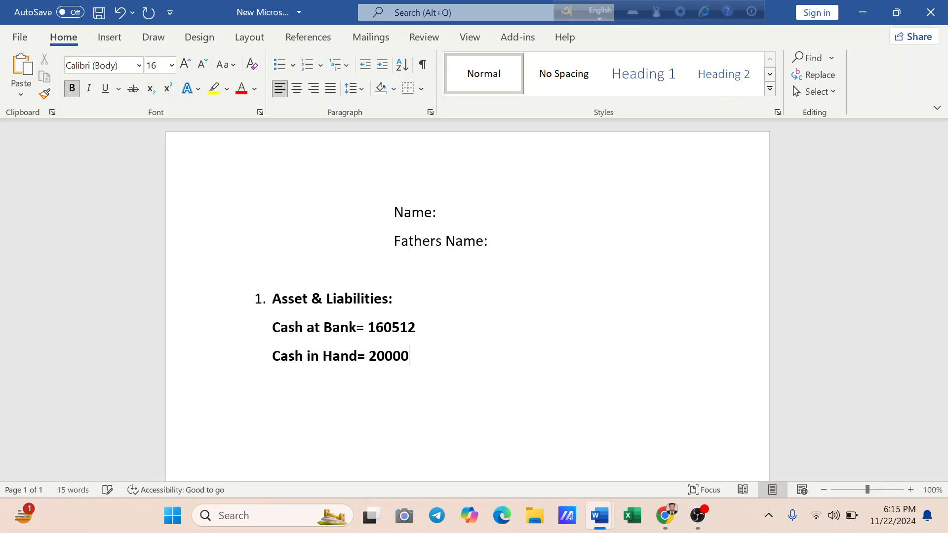
Add the lines "Total=180512" and "Net wealth=180512" below the cash entries.
{"action": "key", "text": "Return"}
{"action": "type", "text": "Total=180"}
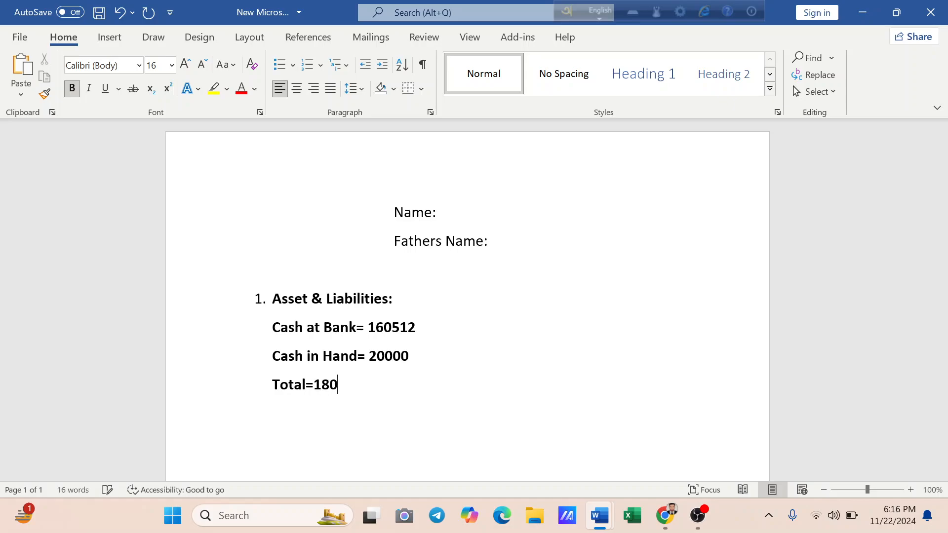
{"action": "type", "text": "512"}
{"action": "key", "text": "Return"}
{"action": "type", "text": "N"}
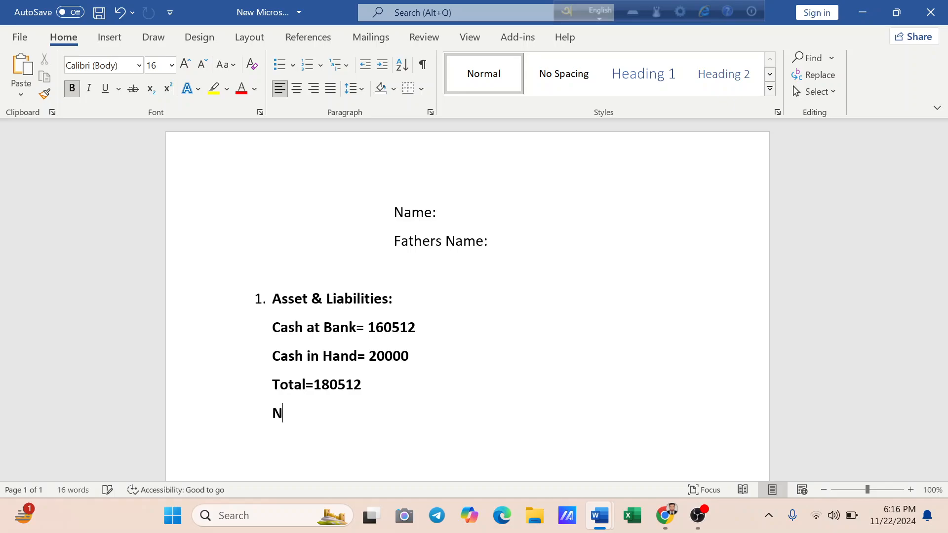
{"action": "type", "text": "et wealth=18051"}
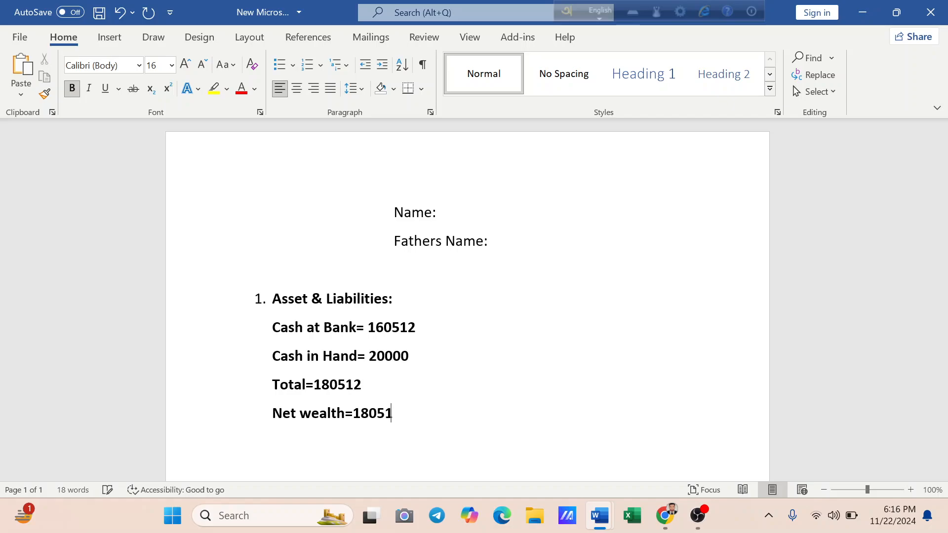
{"action": "type", "text": "2"}
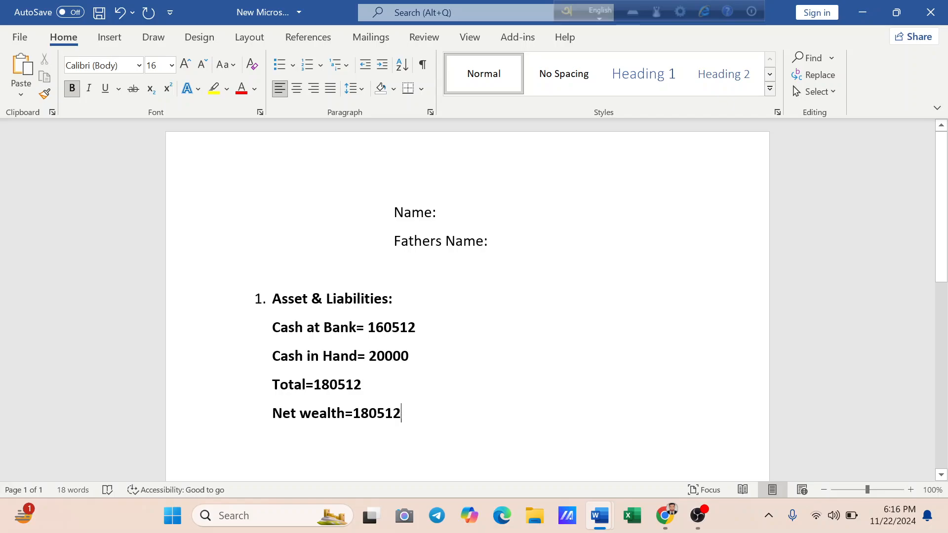
Add a numbered item 2 with the bold heading "Name list of Documents:" directly below the Net wealth line.
{"action": "key", "text": "Return"}
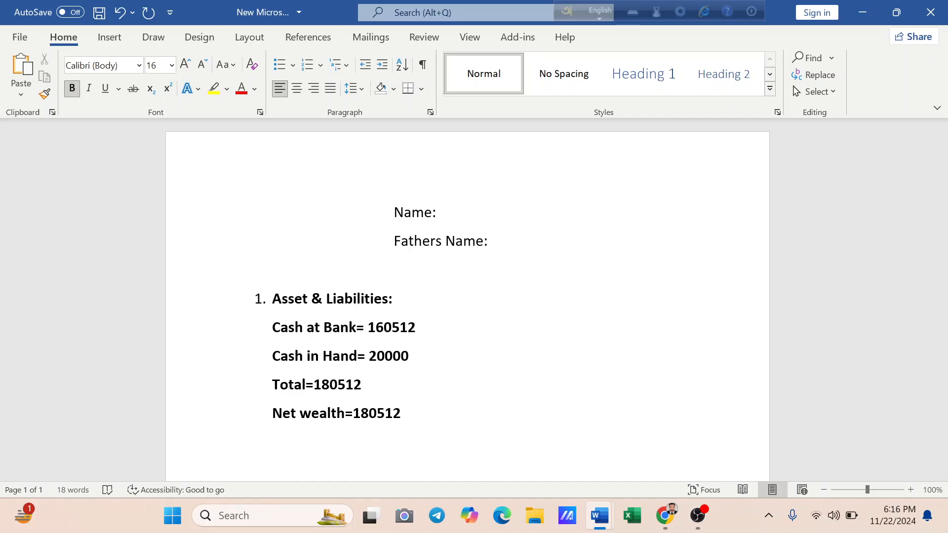
{"action": "key", "text": "Return"}
{"action": "key", "text": "Return"}
{"action": "type", "text": "2"}
{"action": "key", "text": "BackSpace"}
{"action": "key", "text": "BackSpace"}
{"action": "type", "text": "2. Na"}
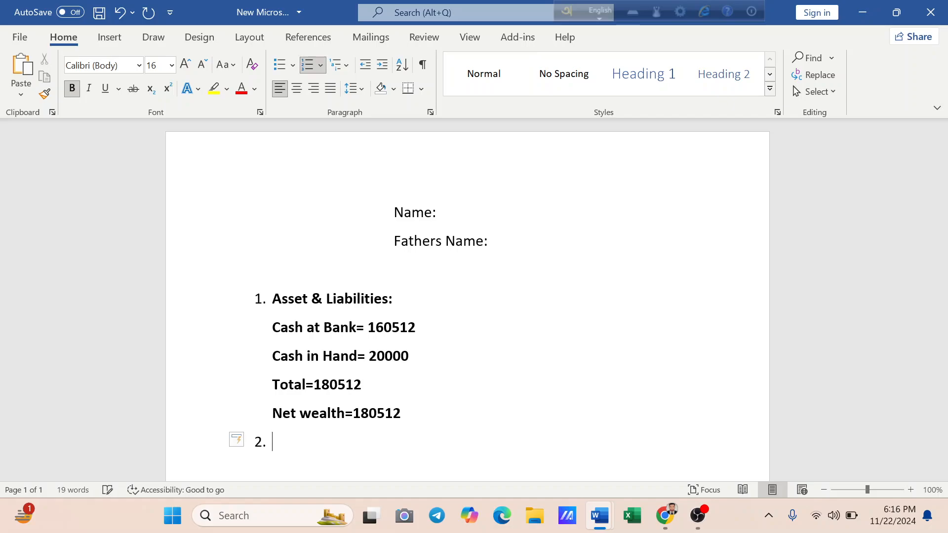
{"action": "type", "text": "me3"}
{"action": "key", "text": "BackSpace"}
{"action": "key", "text": "BackSpace"}
{"action": "type", "text": "list of "}
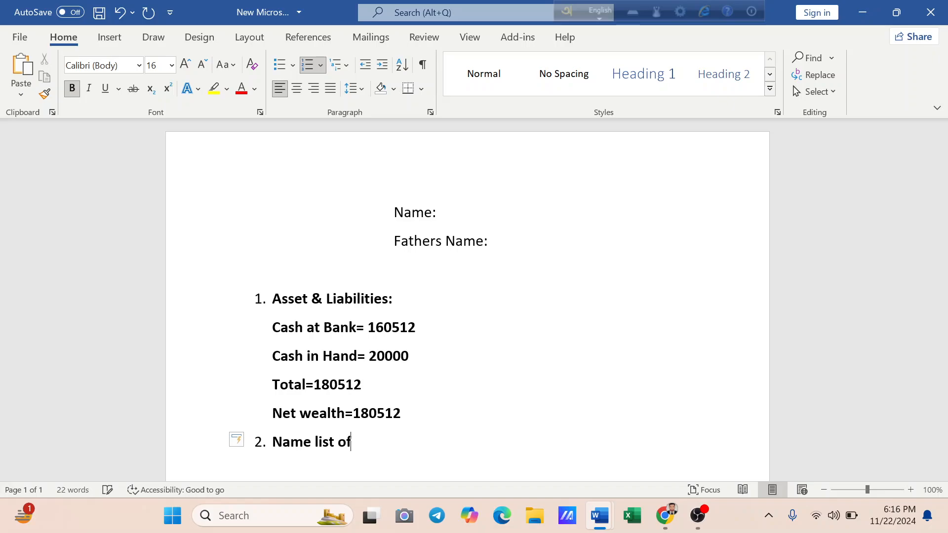
{"action": "type", "text": "Documents:"}
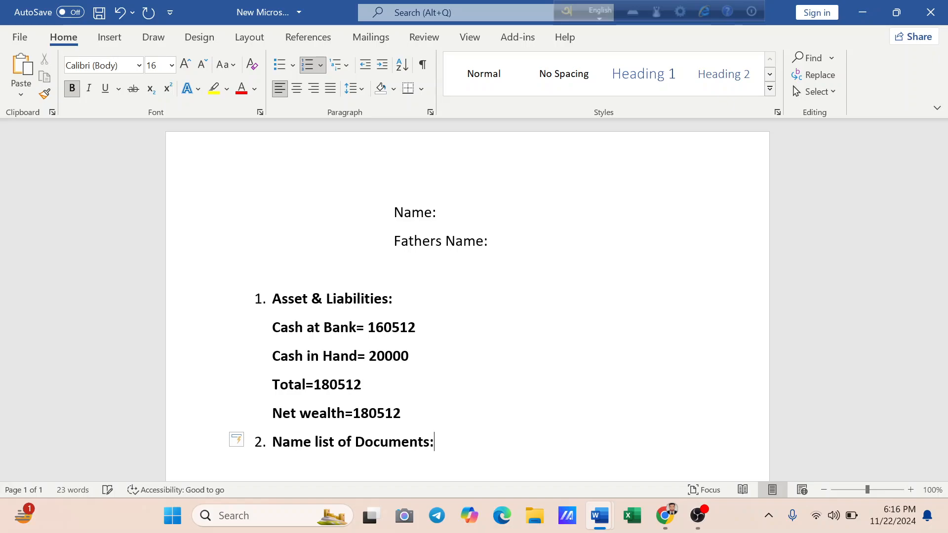
Create a numbered sublist under Name list of Documents with the items "NID copy", "Bank Statement" and "TIN Copy".
{"action": "key", "text": "Return"}
{"action": "key", "text": "BackSpace"}
{"action": "key", "text": "BackSpace"}
{"action": "type", "text": "1. NID"}
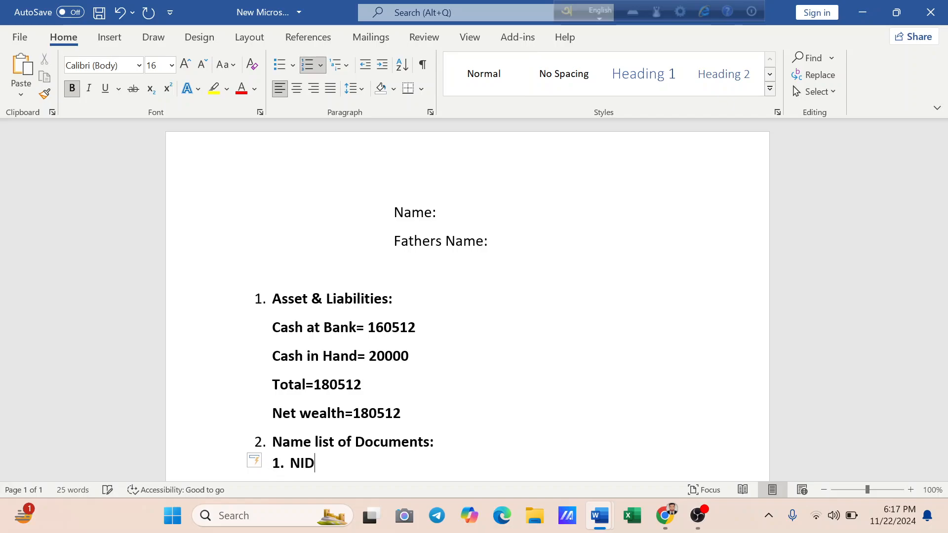
{"action": "type", "text": " copy"}
{"action": "key", "text": "Return"}
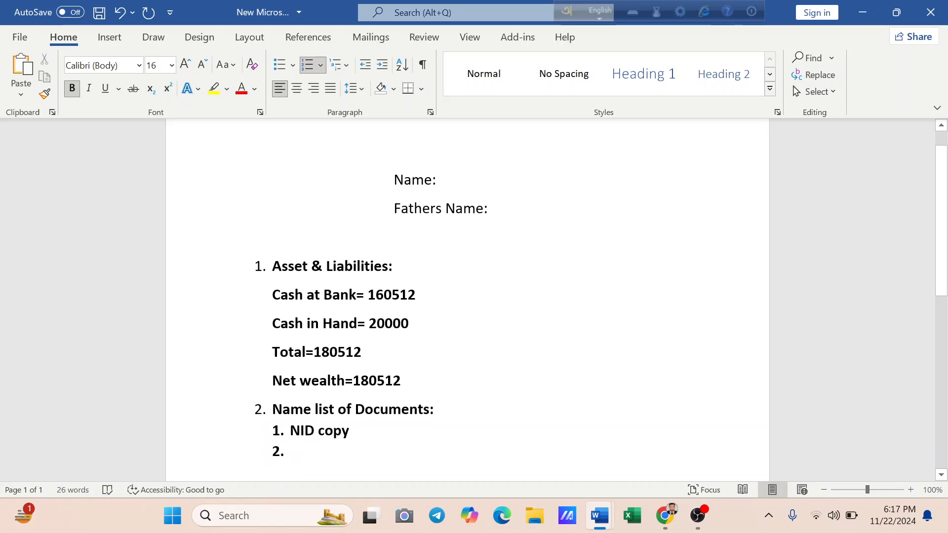
{"action": "type", "text": "Bank Statement"}
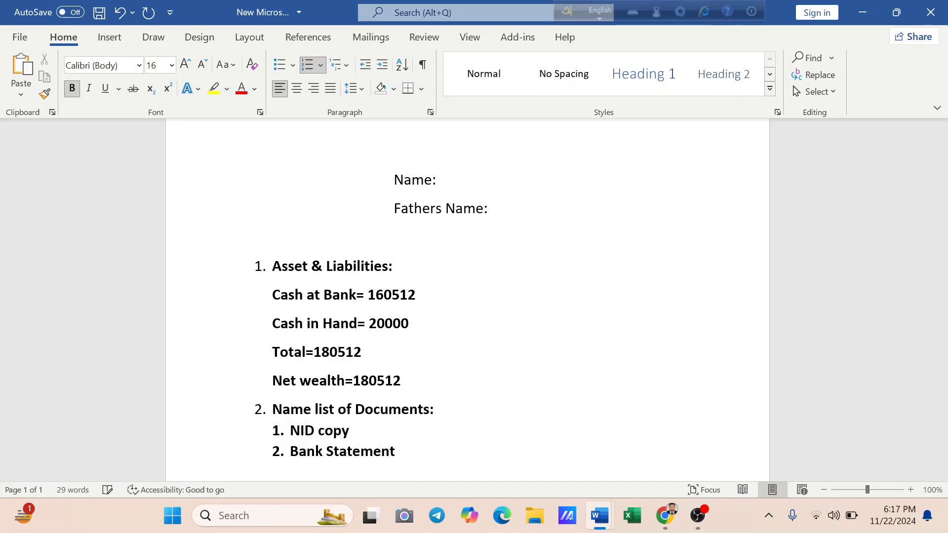
{"action": "key", "text": "Return"}
{"action": "type", "text": "TIN Copy"}
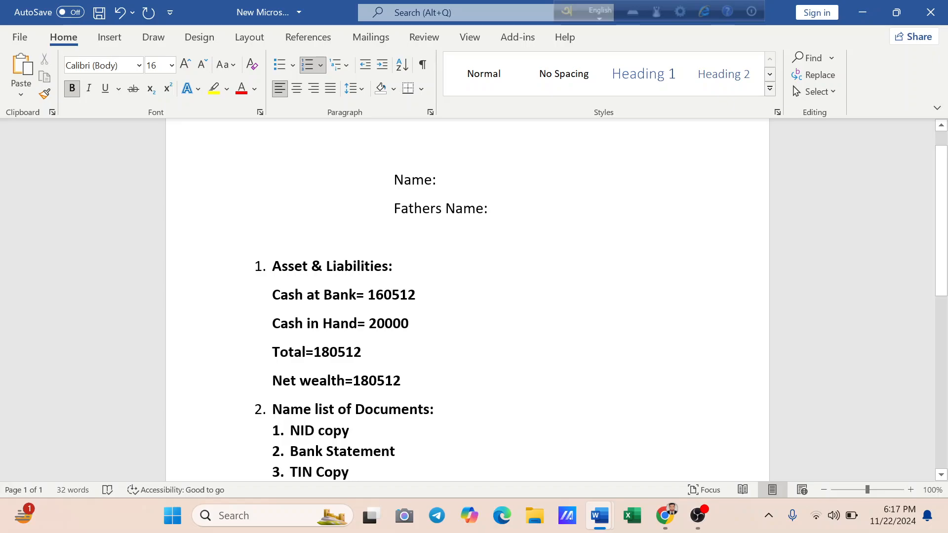
Switch to the New_Return_From document and enter 0 as the amount for Taxable Income in item 10.
{"action": "mouse_move", "coordinate": [600, 515]}
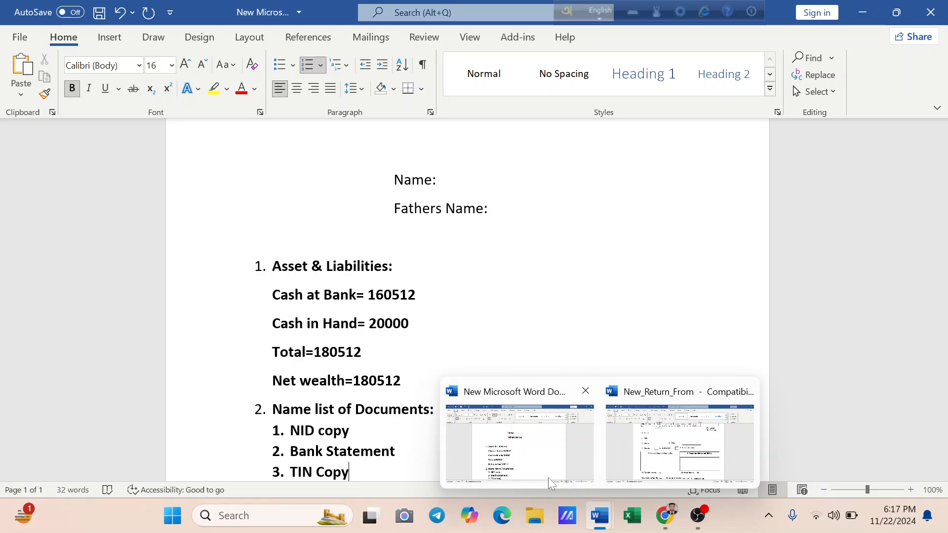
{"action": "left_click", "coordinate": [679, 443]}
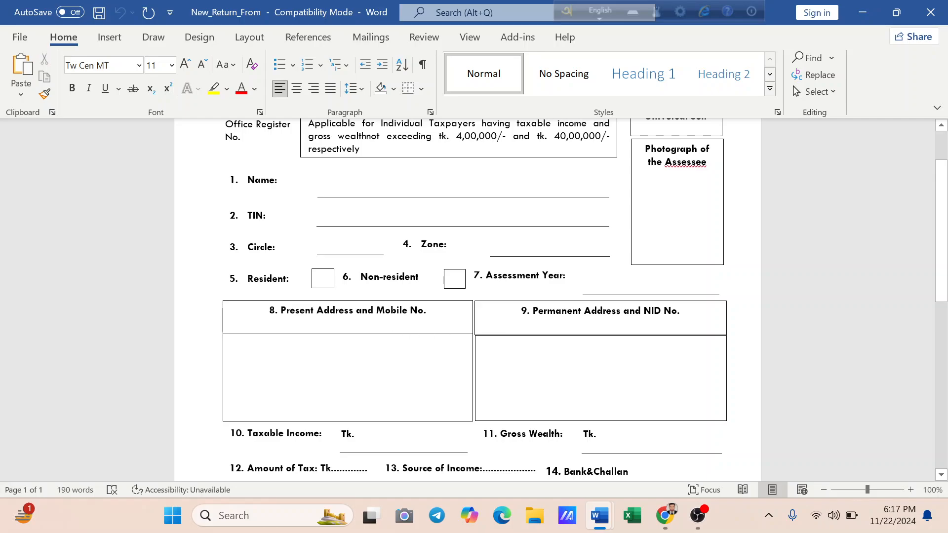
{"action": "left_click", "coordinate": [404, 437]}
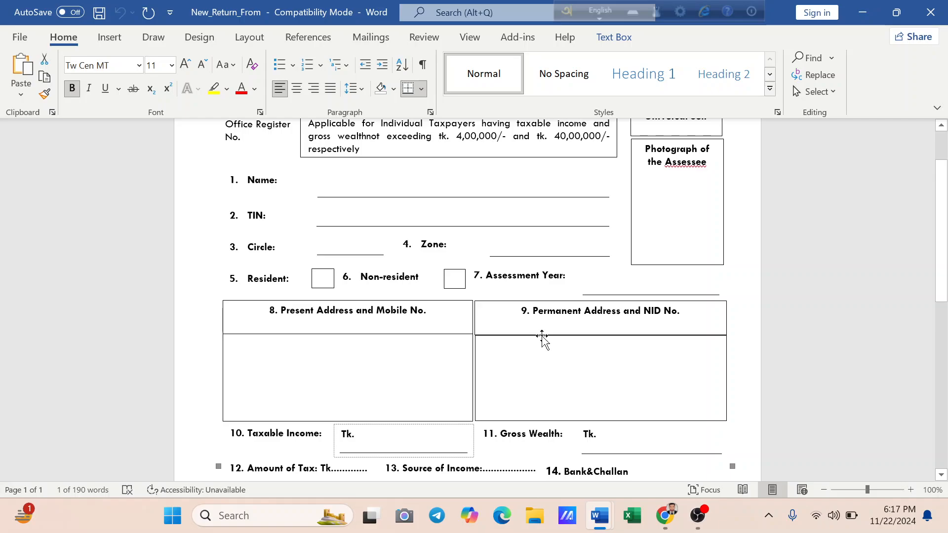
{"action": "mouse_move", "coordinate": [603, 501]}
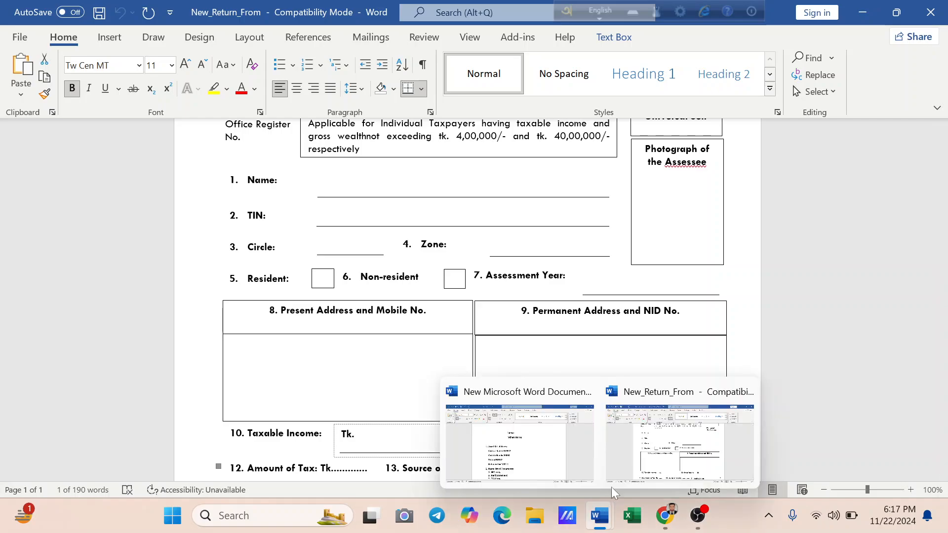
{"action": "left_click", "coordinate": [659, 444]}
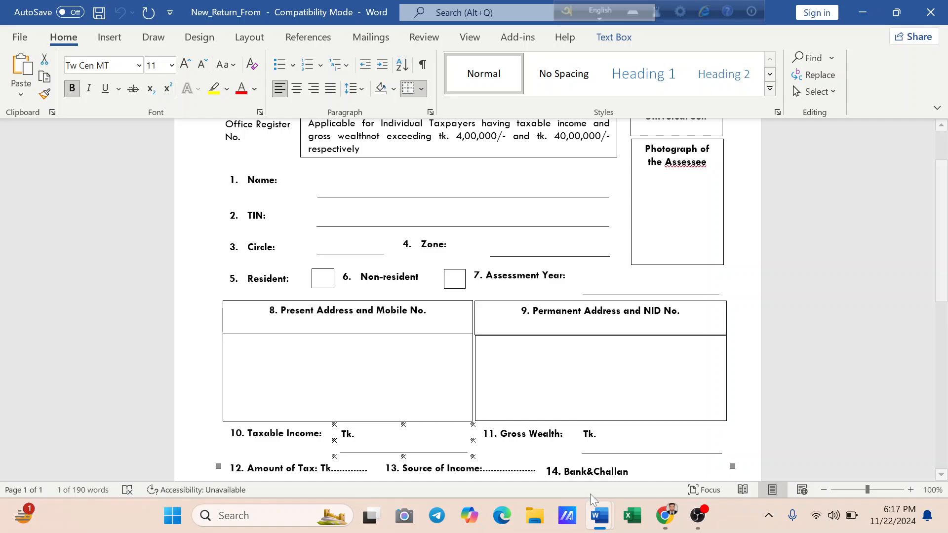
{"action": "mouse_move", "coordinate": [599, 516]}
{"action": "left_click", "coordinate": [552, 471]}
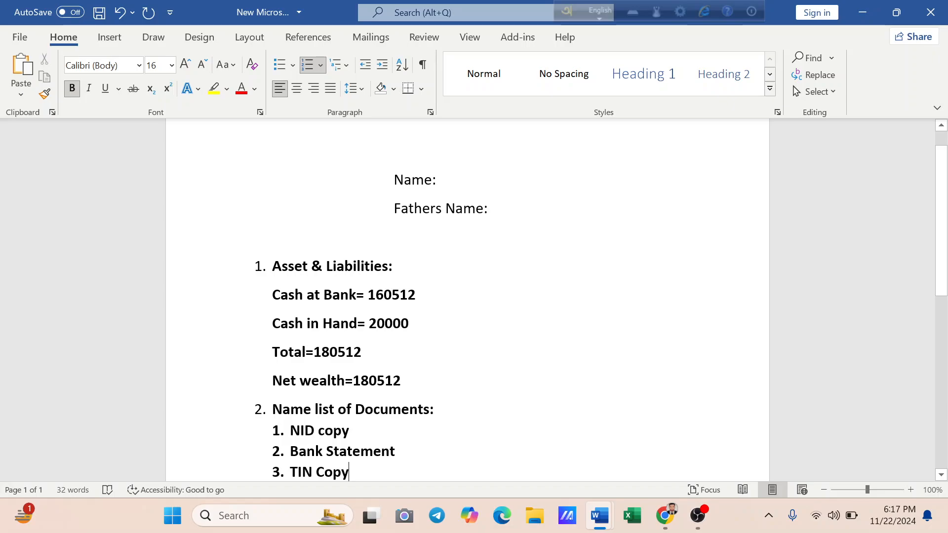
{"action": "mouse_move", "coordinate": [594, 518]}
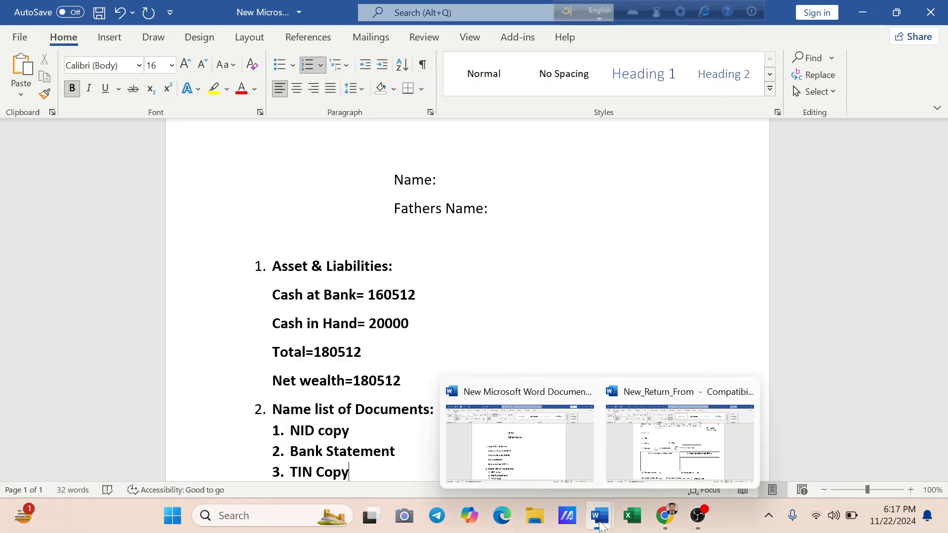
{"action": "left_click", "coordinate": [624, 472]}
{"action": "left_click", "coordinate": [359, 434]}
{"action": "type", "text": "0"}
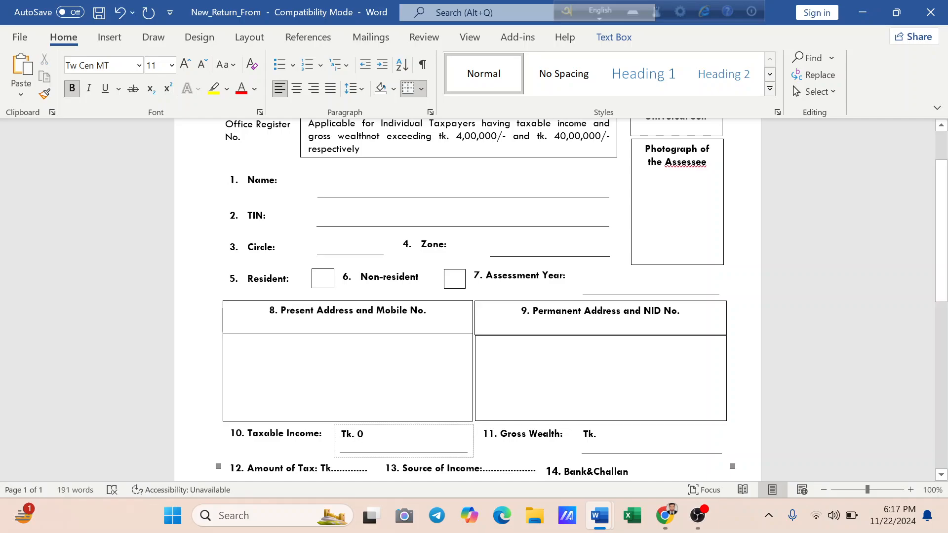
Check the net wealth in the statement document and enter 180512 as Gross Wealth in item 11 of the return form.
{"action": "mouse_move", "coordinate": [600, 515]}
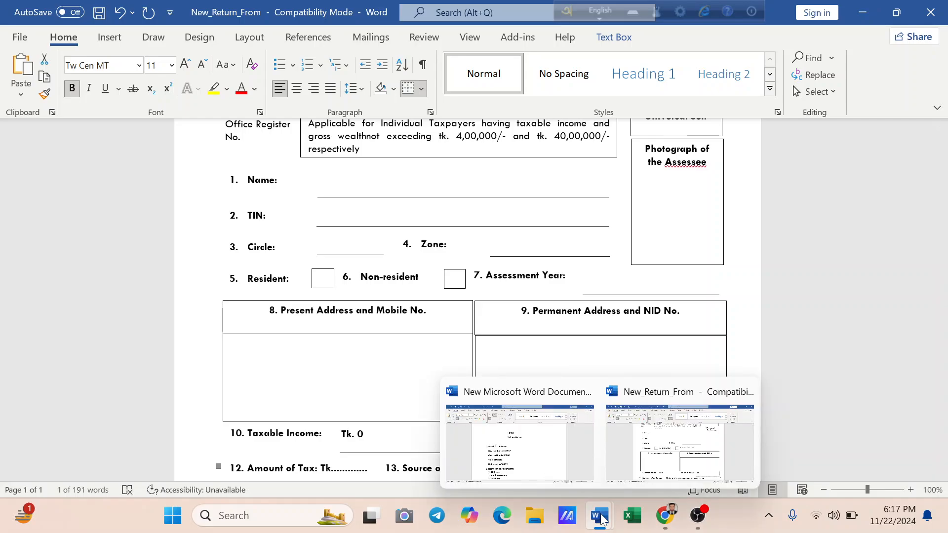
{"action": "left_click", "coordinate": [521, 452]}
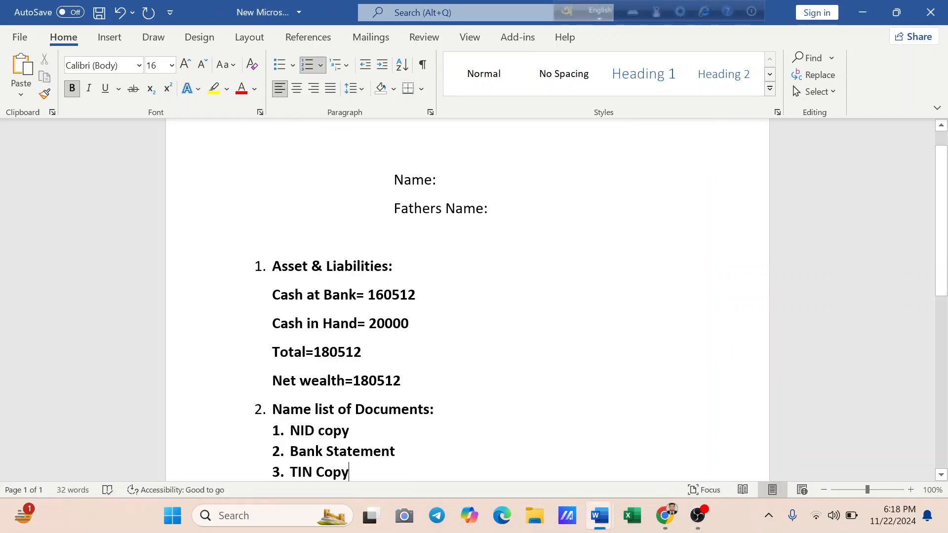
{"action": "mouse_move", "coordinate": [576, 515]}
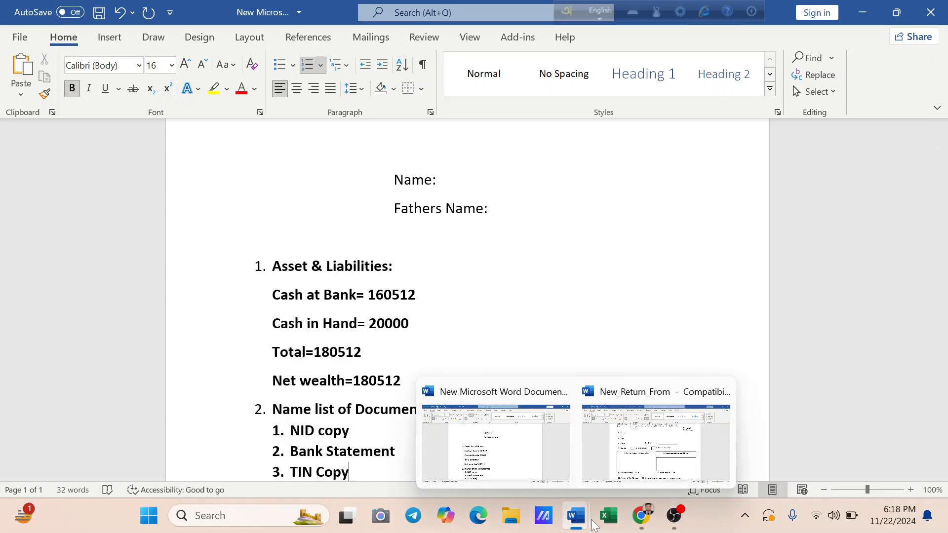
{"action": "left_click", "coordinate": [677, 433]}
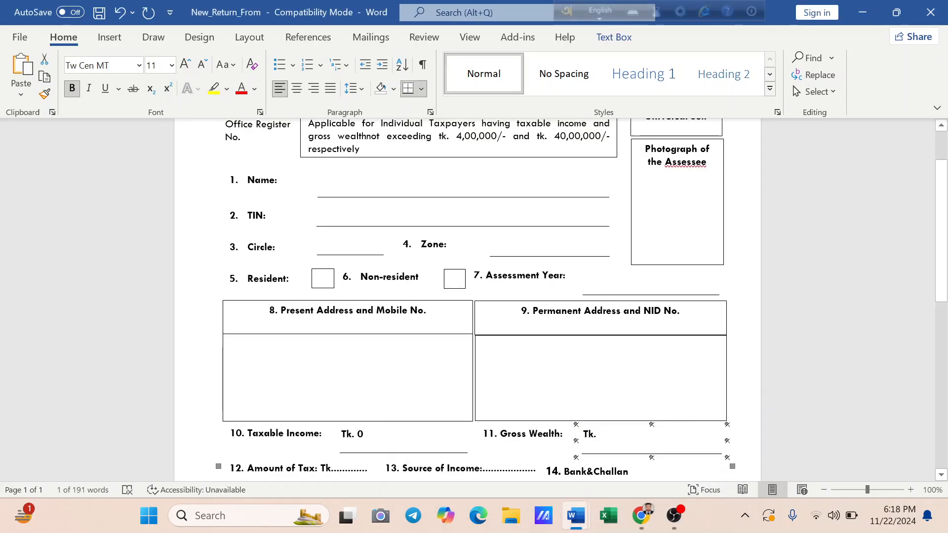
{"action": "type", "text": "18"}
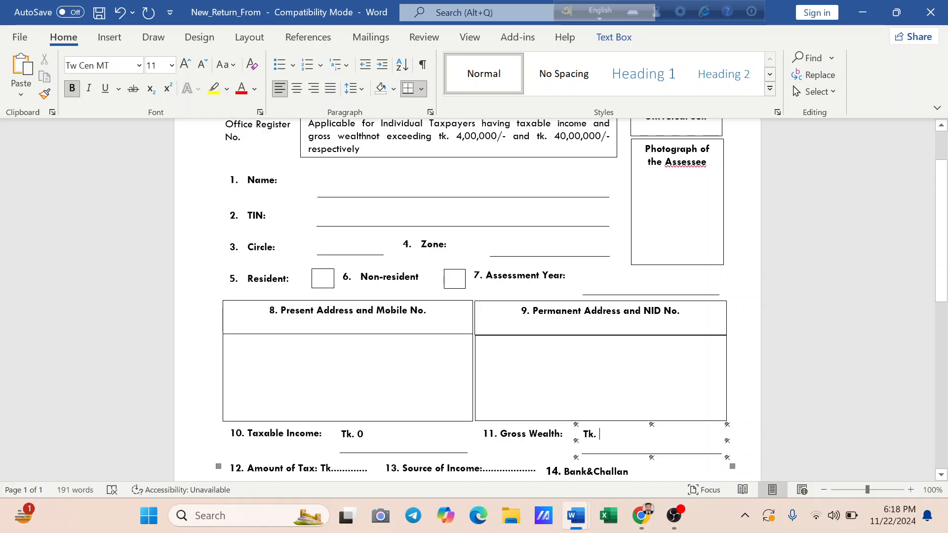
{"action": "type", "text": "0512"}
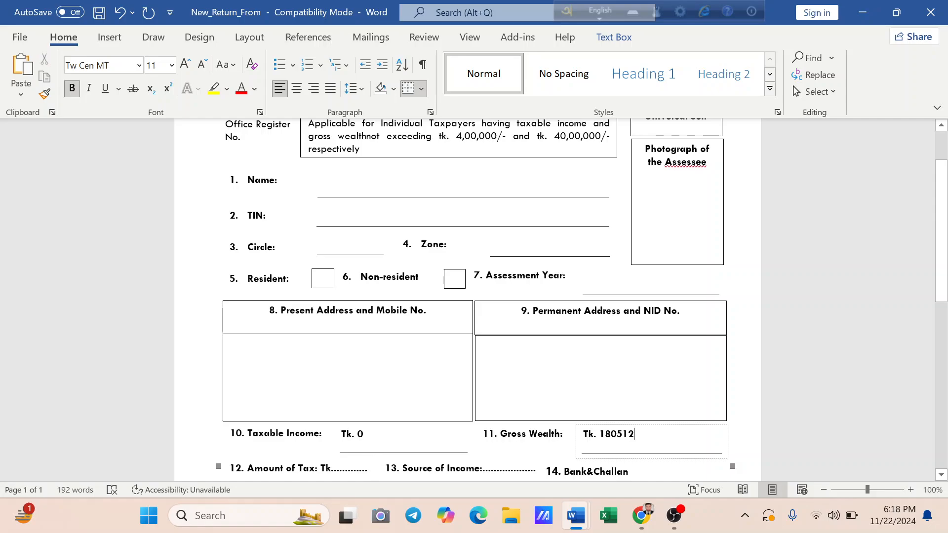
Enter 0 within the dotted blank of item 12, Amount of Tax, on the return form.
{"action": "left_click", "coordinate": [332, 469]}
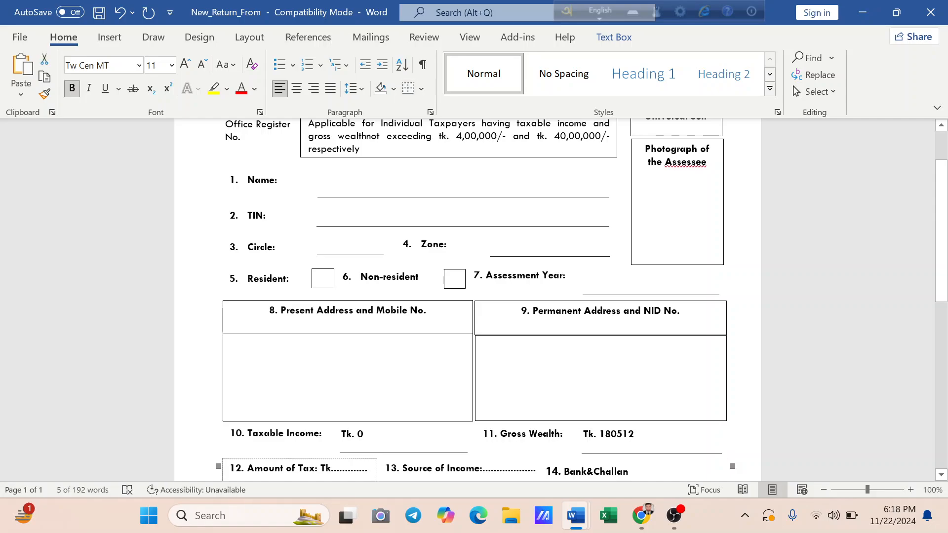
{"action": "left_click", "coordinate": [356, 468]}
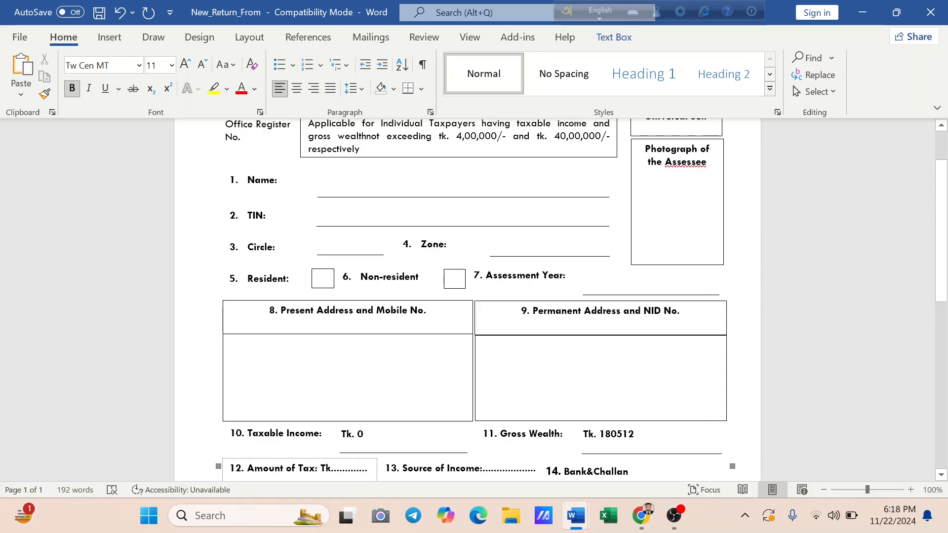
{"action": "type", "text": "0"}
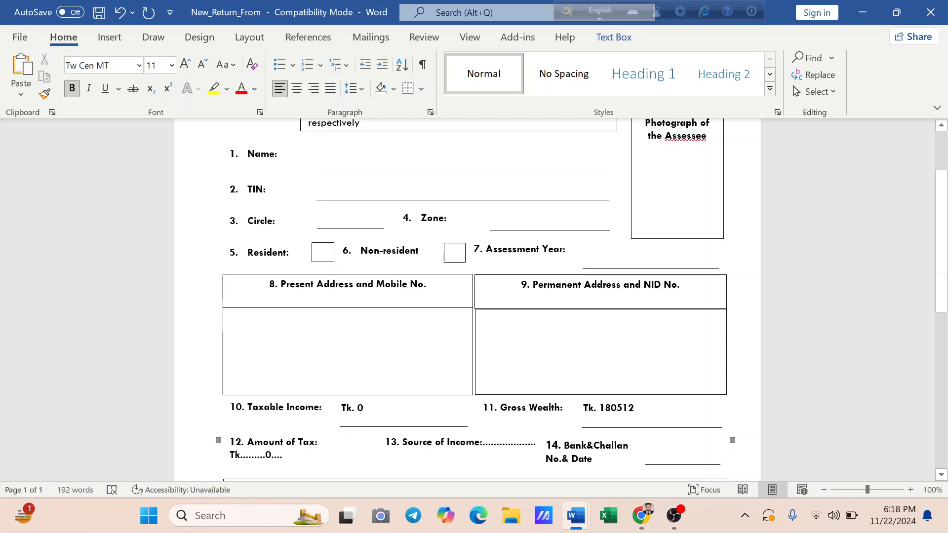
Examine the Source of Income and Verification fields of the return form and compare them with the attached statement document.
{"action": "left_click", "coordinate": [502, 443]}
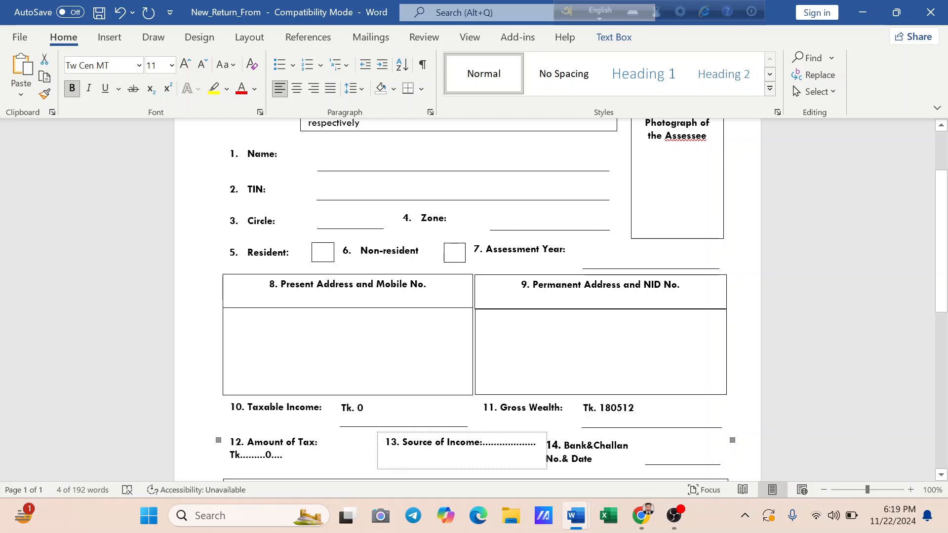
{"action": "left_click_drag", "start_coordinate": [943, 299], "coordinate": [944, 382]}
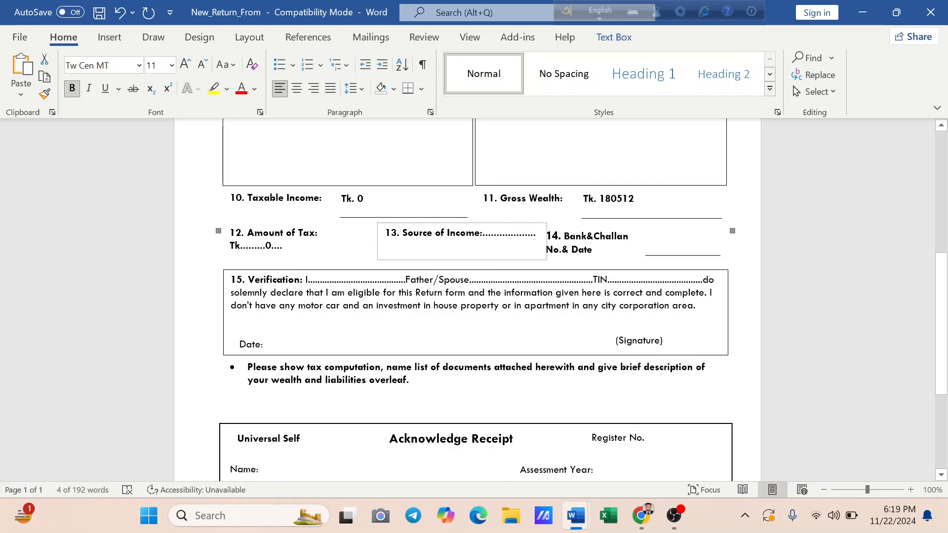
{"action": "left_click", "coordinate": [312, 280]}
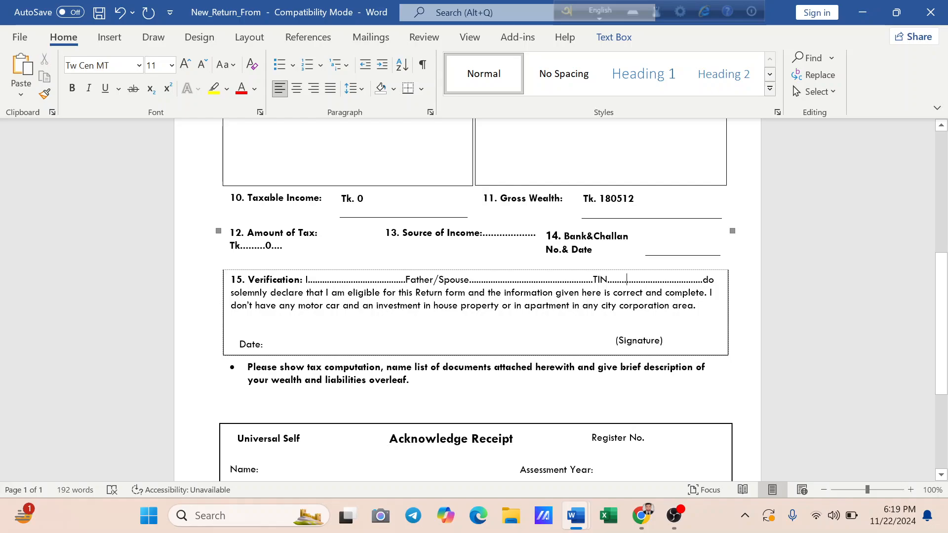
{"action": "mouse_move", "coordinate": [576, 515]}
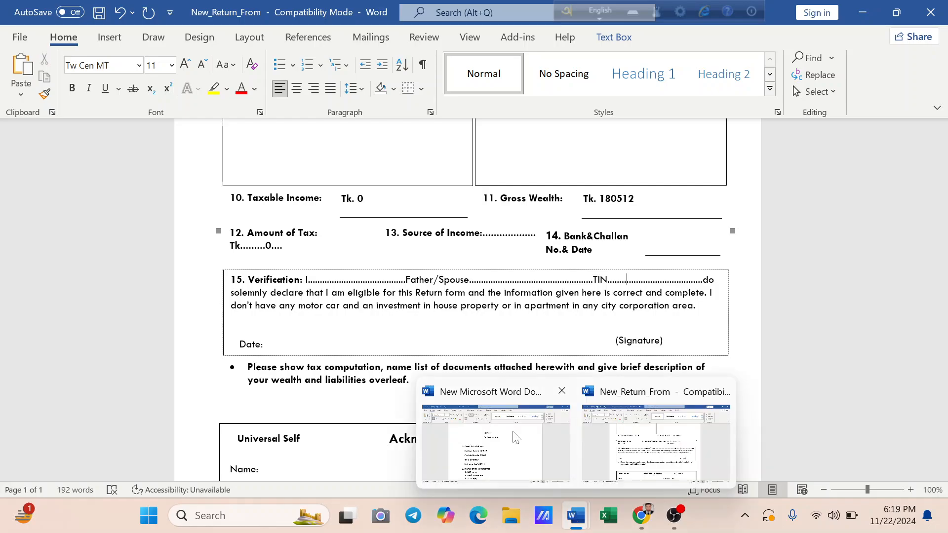
{"action": "left_click", "coordinate": [495, 442]}
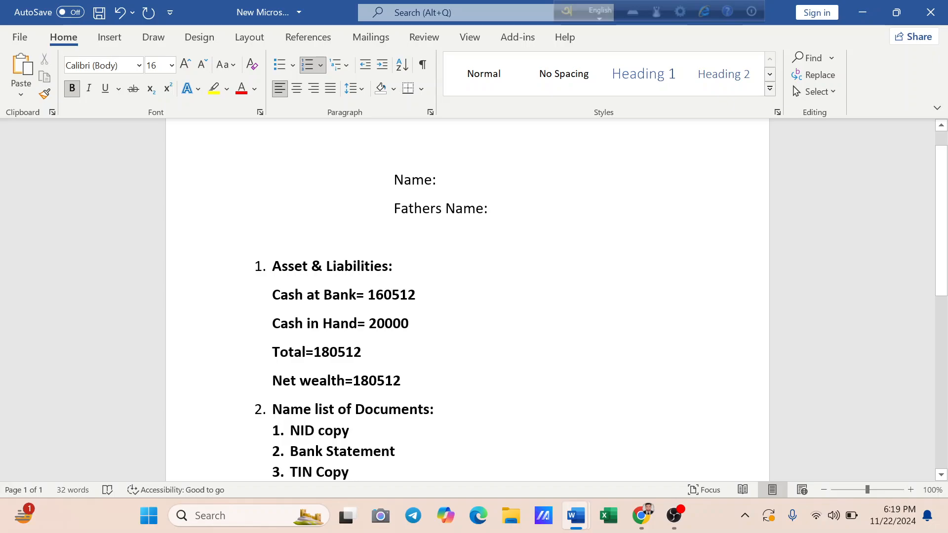
{"action": "mouse_move", "coordinate": [574, 512]}
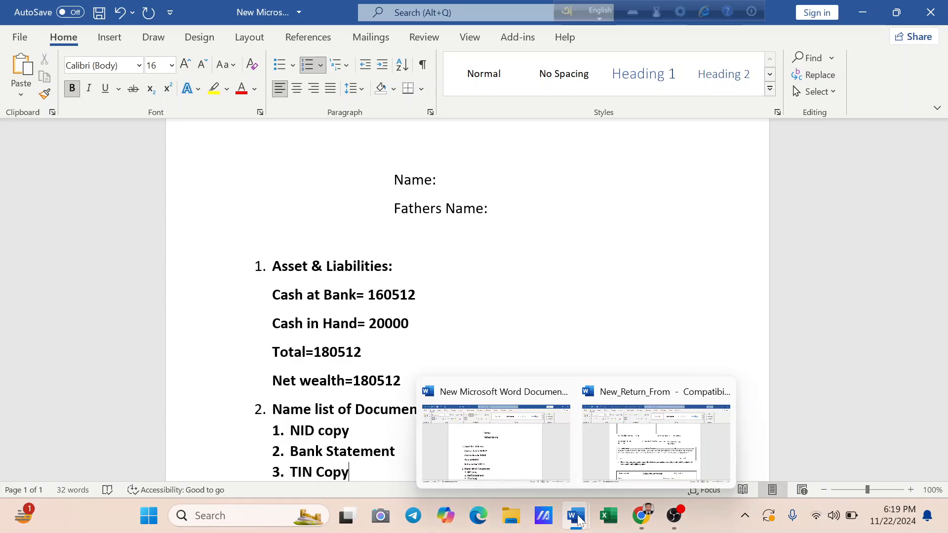
{"action": "left_click", "coordinate": [621, 457]}
Examine the overleaf instruction and the Acknowledge Receipt section of the return form, including its Taxable Income field.
{"action": "scroll", "coordinate": [621, 457], "scroll_direction": "down", "scroll_amount": 3}
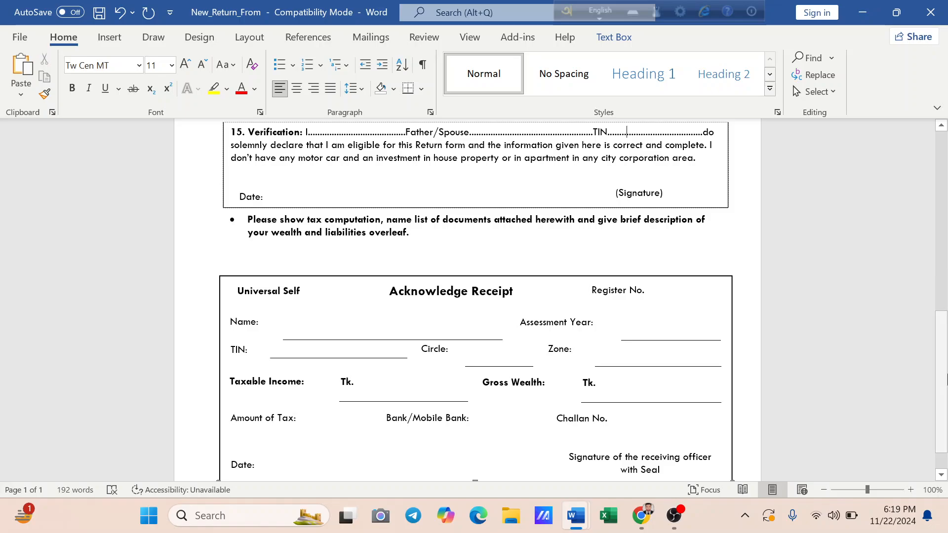
{"action": "scroll", "coordinate": [940, 322], "scroll_direction": "up", "scroll_amount": 3}
{"action": "scroll", "coordinate": [933, 331], "scroll_direction": "down", "scroll_amount": 1}
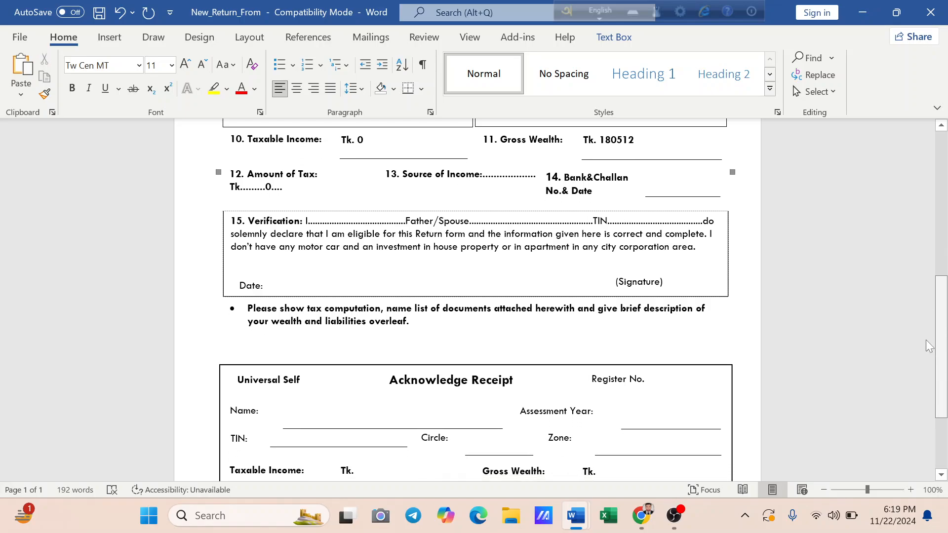
{"action": "scroll", "coordinate": [925, 340], "scroll_direction": "down", "scroll_amount": 2}
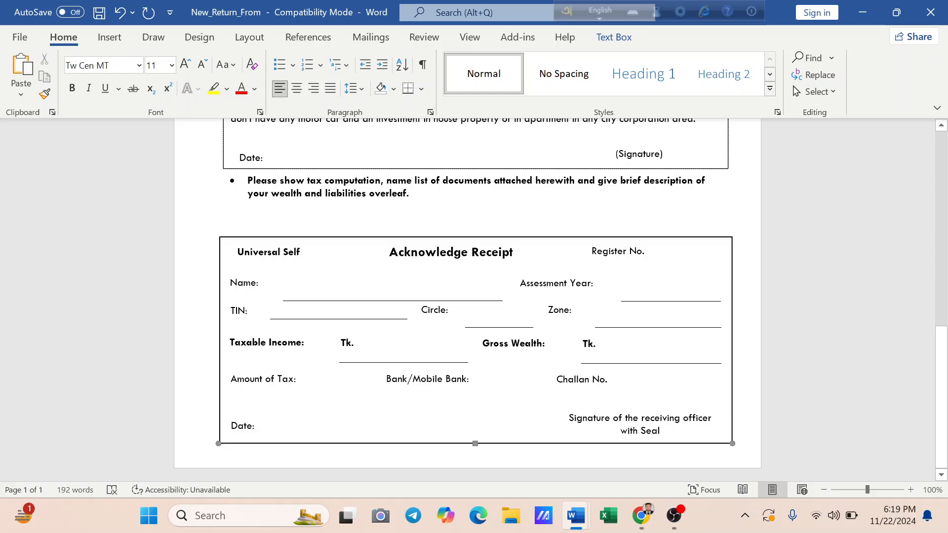
{"action": "left_click", "coordinate": [389, 346]}
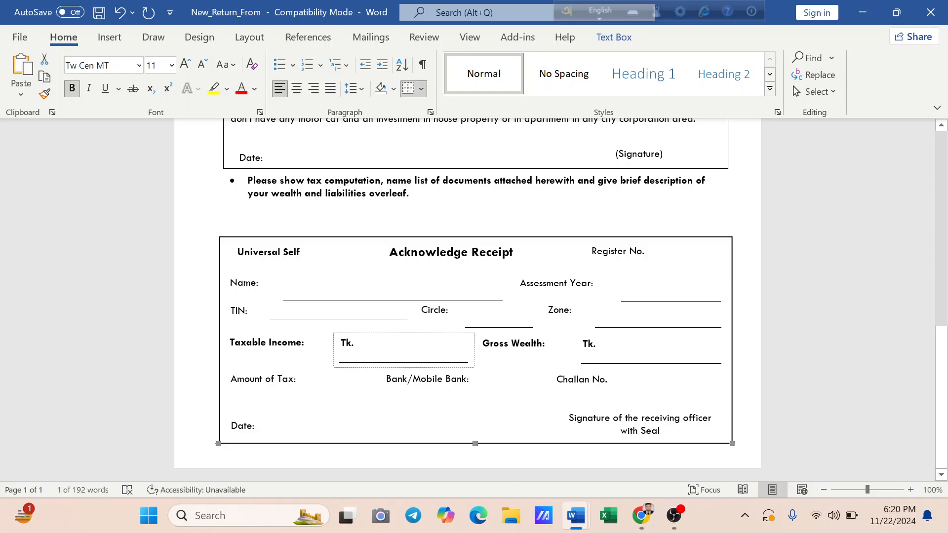
{"action": "left_click_drag", "start_coordinate": [943, 425], "coordinate": [903, 436]}
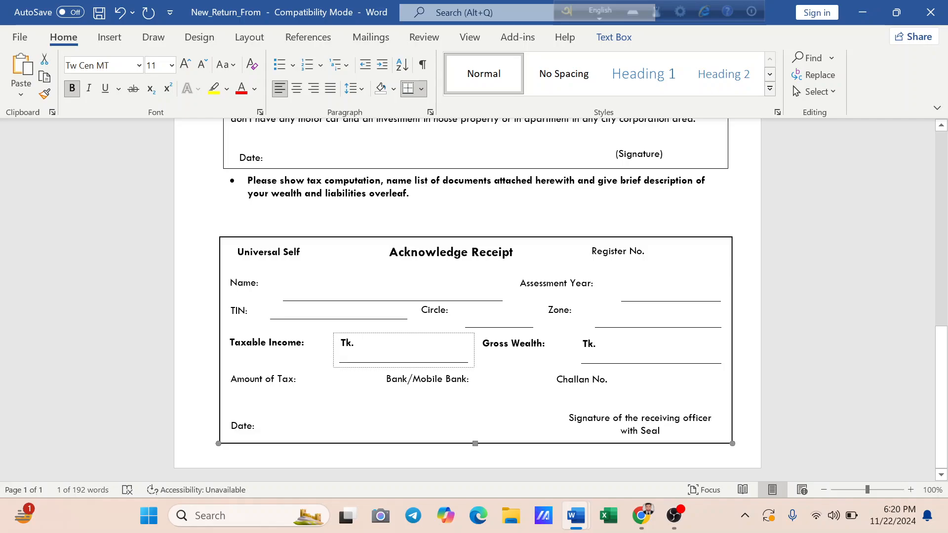